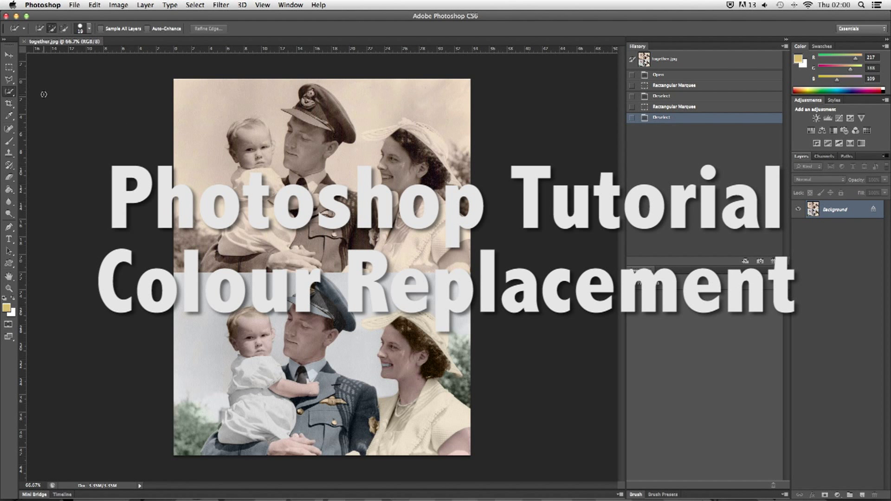
Draw a test rectangular selection over the top sepia photo, then clear it
left_click(10, 69)
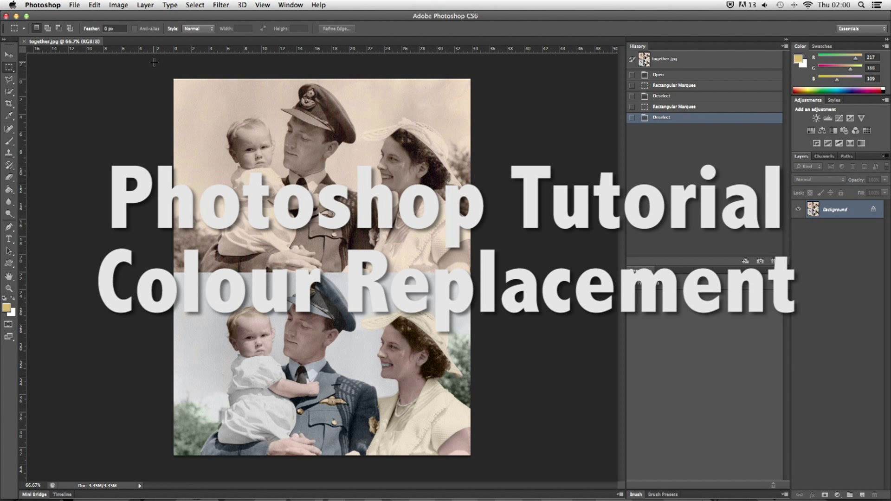
left_click_drag(174, 79, 14, 455)
left_click(532, 272)
left_click(139, 308)
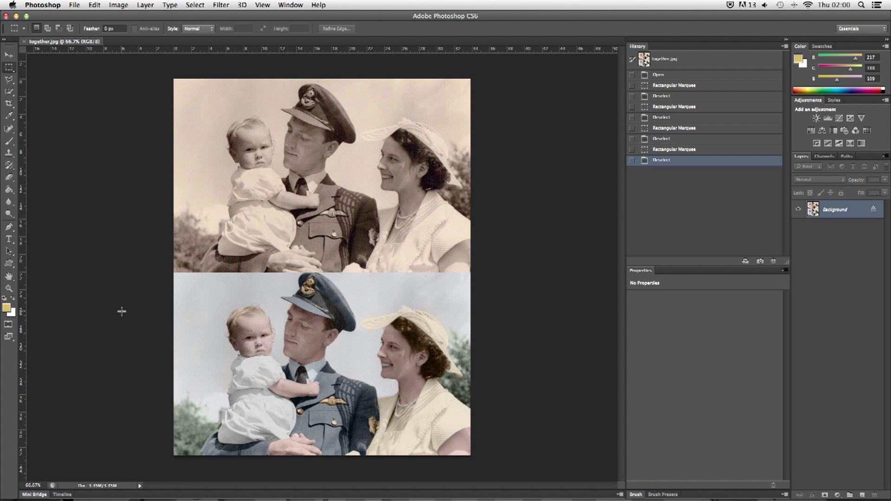
Create a new document from the Clipboard preset and paste the sepia photo into it
left_click(74, 5)
left_click(82, 14)
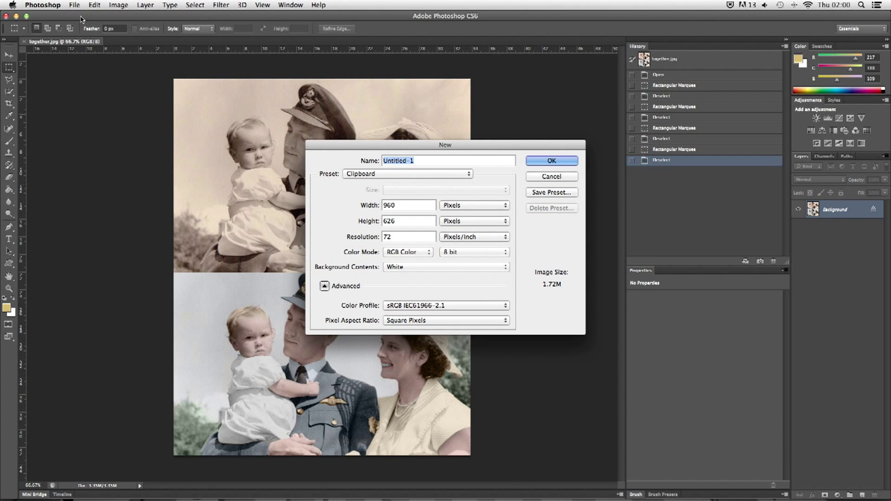
key("Return")
key("super+v")
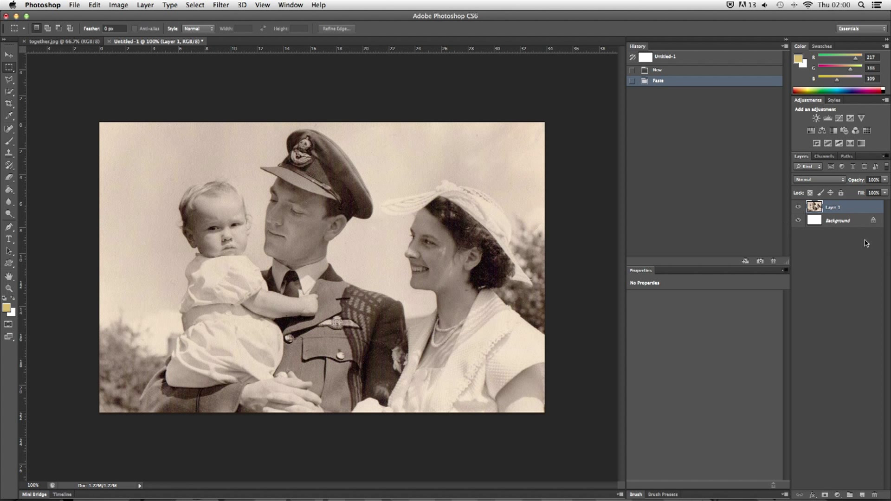
Delete the white Background layer, then draw and drop a test marquee around the baby
left_click(839, 222)
key("Delete")
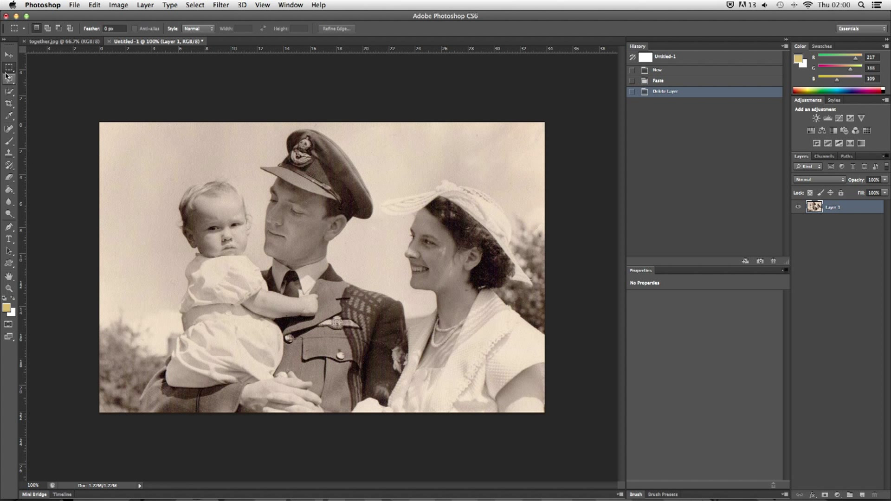
left_click_drag(164, 171, 282, 404)
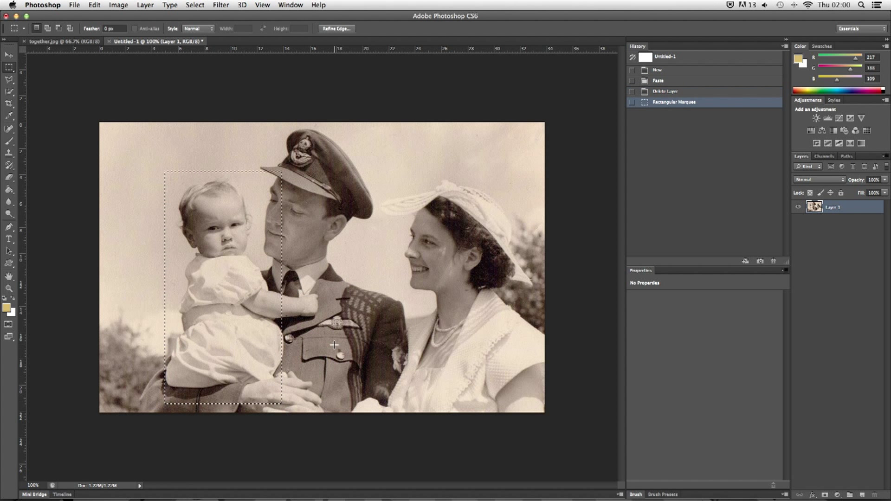
key("super+d")
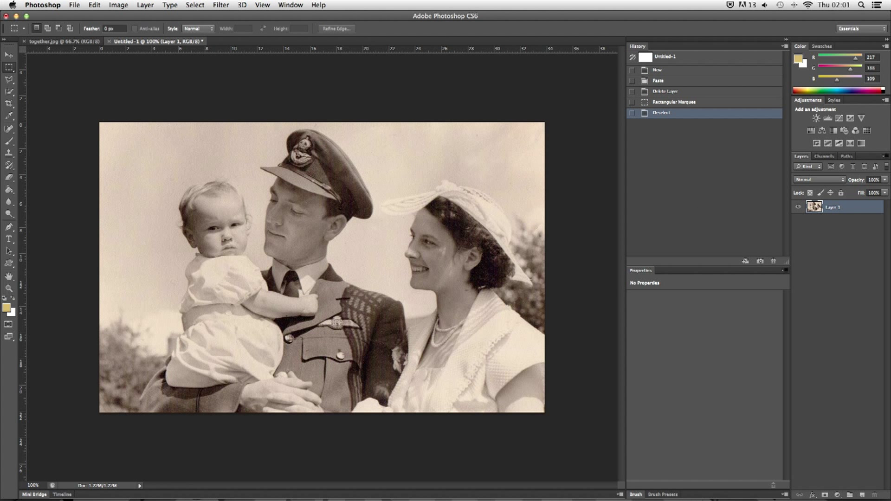
Create Group 1 holding empty Layer 2, set the group to Color blend mode, and select Layer 1
left_click(852, 496)
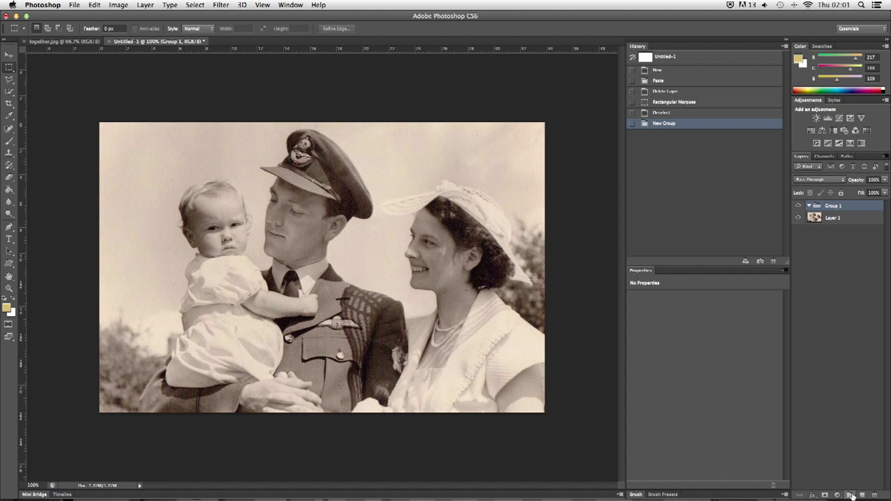
left_click(862, 496)
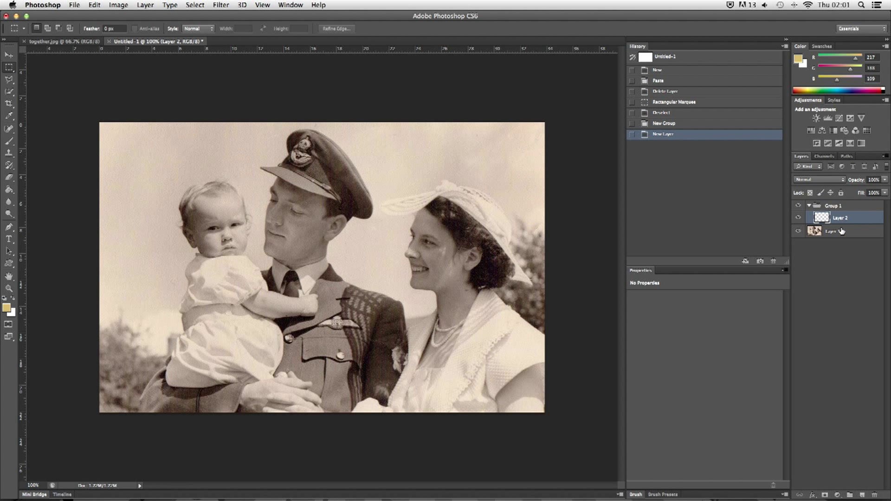
left_click(829, 210)
left_click(825, 183)
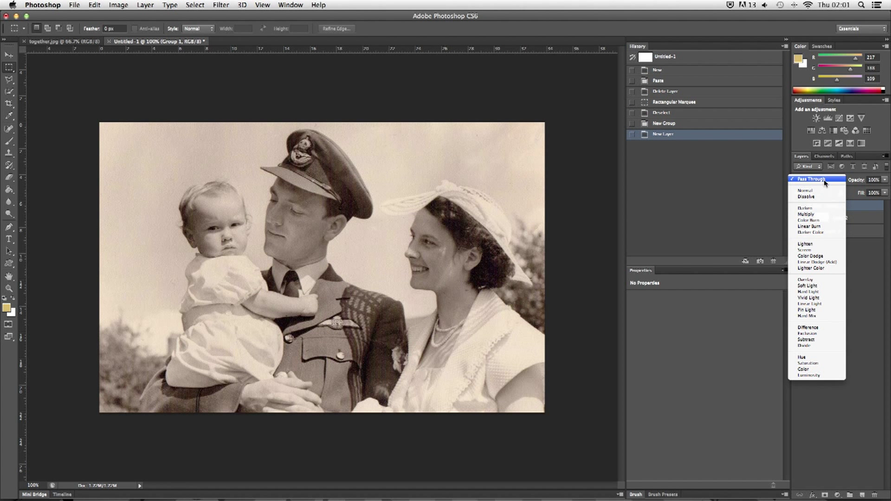
left_click(824, 370)
left_click(825, 371)
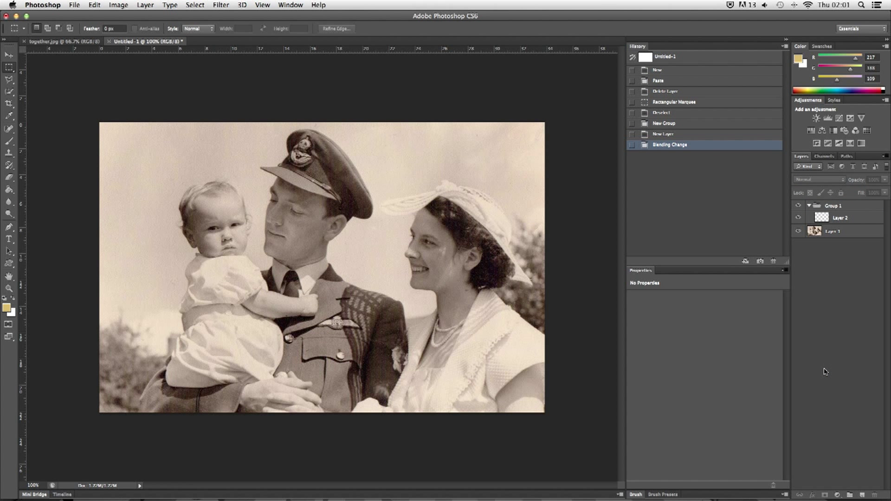
left_click(819, 234)
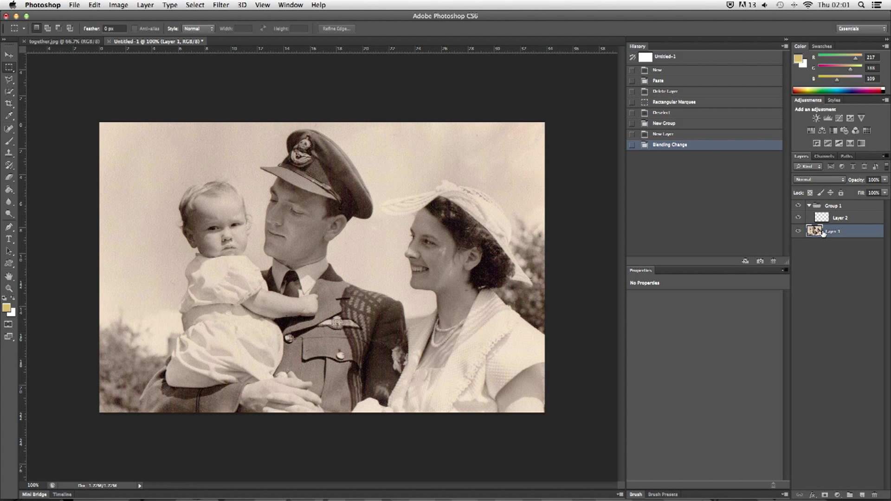
left_click(9, 92)
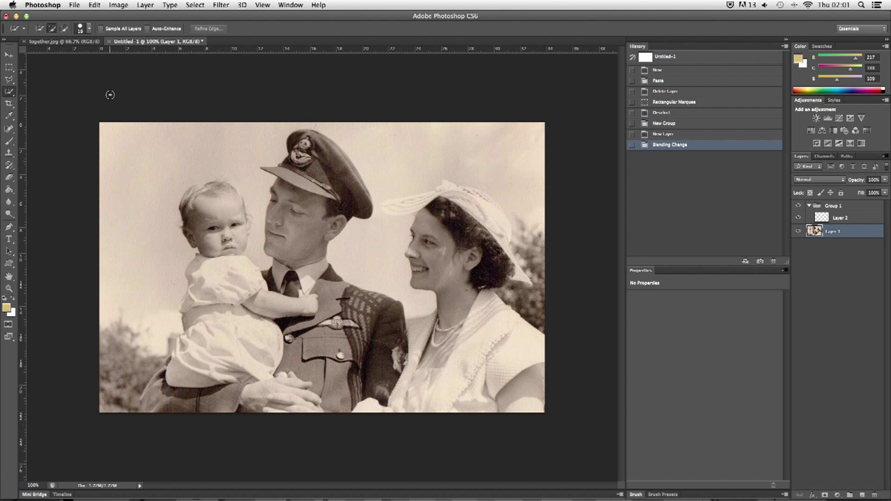
Quick-select the sky and left background, extending around the man's and woman's hats
right_click(4, 96)
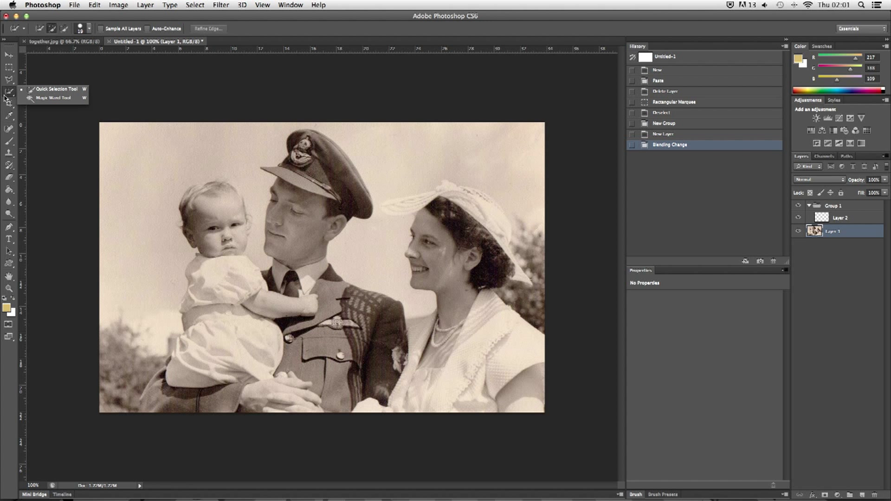
left_click(49, 92)
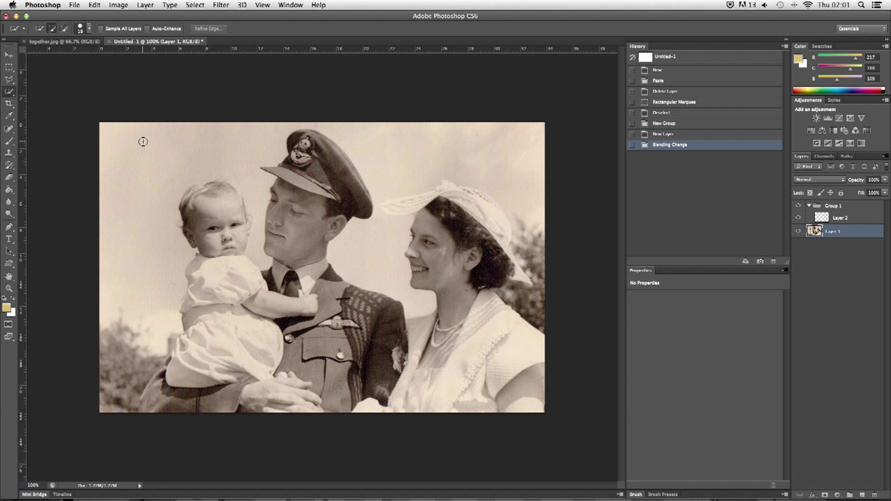
left_click(116, 128)
mouse_move(154, 109)
left_mouse_down()
mouse_move(135, 130)
mouse_move(186, 126)
mouse_move(99, 211)
mouse_move(225, 114)
mouse_move(130, 251)
mouse_move(145, 190)
mouse_move(129, 247)
left_mouse_up()
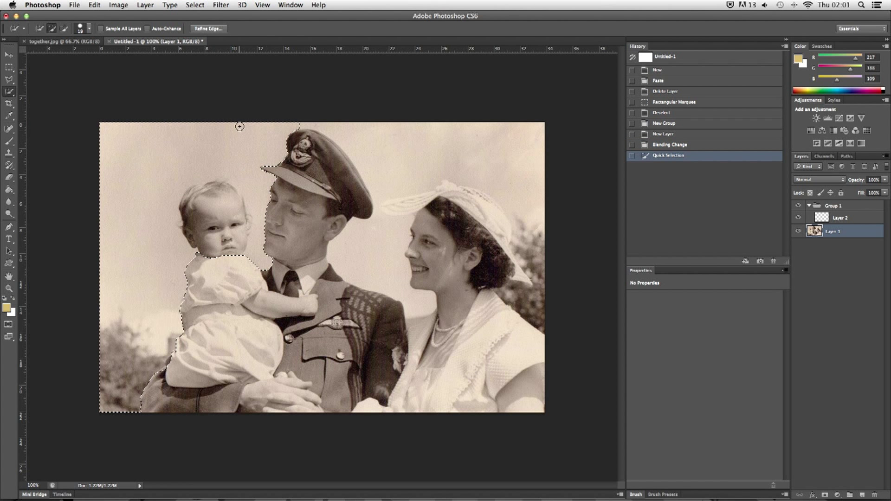
mouse_move(424, 137)
left_mouse_down()
mouse_move(526, 163)
mouse_move(406, 317)
mouse_move(374, 257)
left_mouse_up()
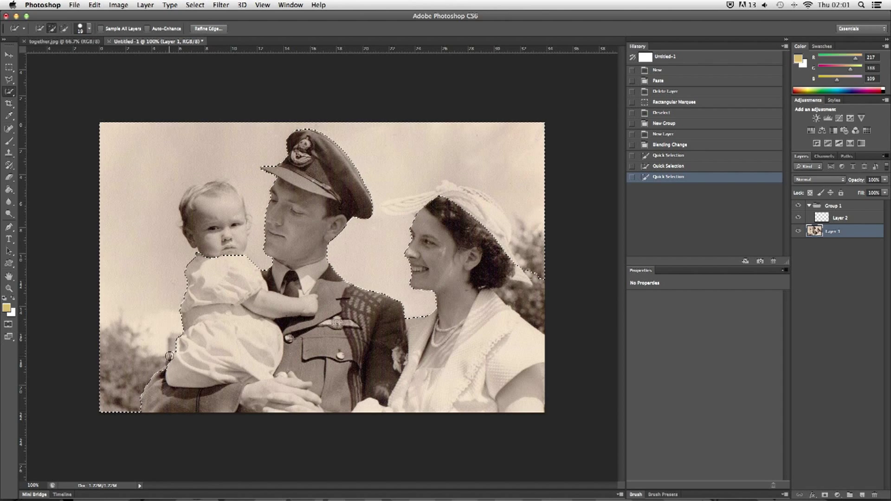
Subtract the baby's head, the woman's hair and the hat brims from the sky selection
key("alt")
mouse_move(204, 243)
left_mouse_down()
mouse_move(195, 213)
mouse_move(209, 193)
mouse_move(222, 193)
mouse_move(231, 238)
left_mouse_up()
left_click(183, 203)
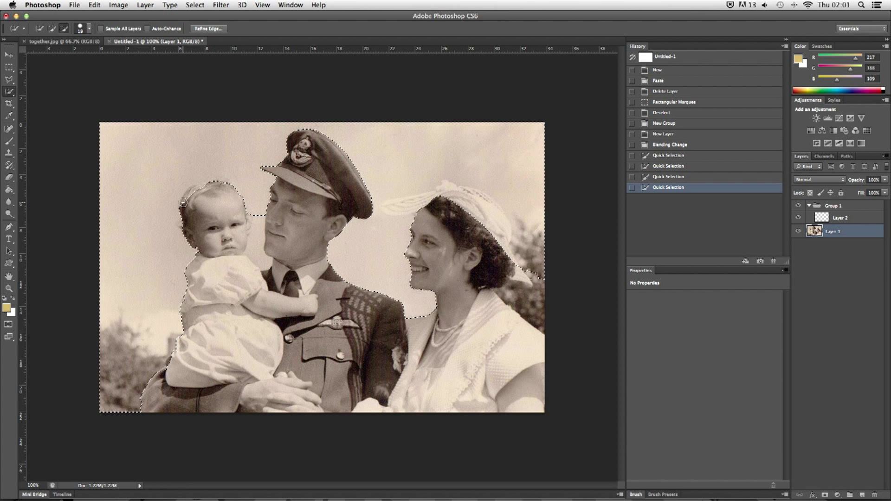
left_click(262, 228)
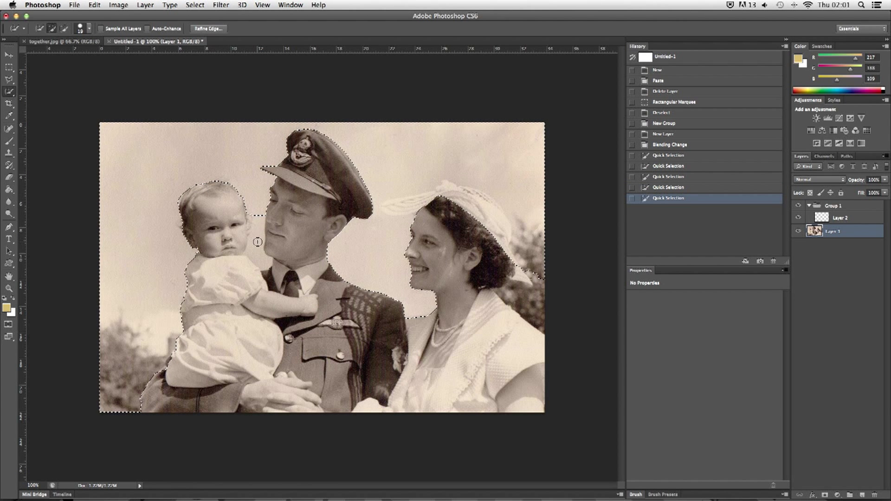
left_click(258, 242)
key("alt")
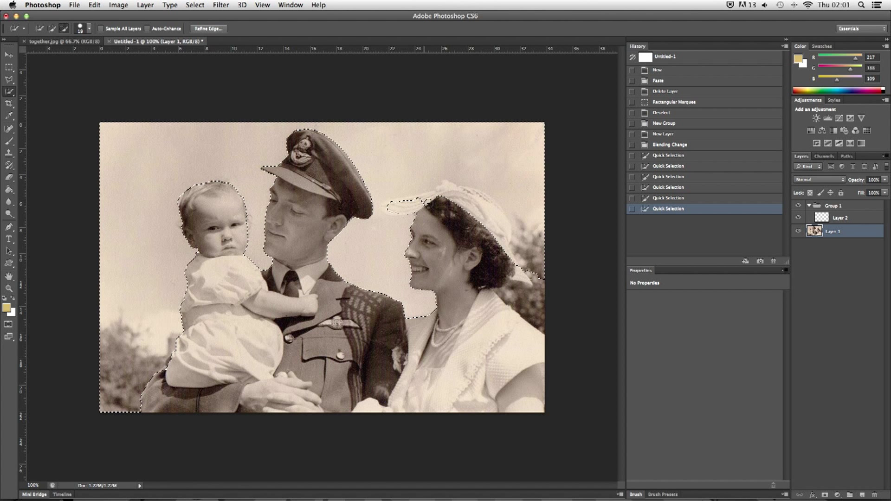
left_click_drag(523, 281, 535, 267)
key("alt")
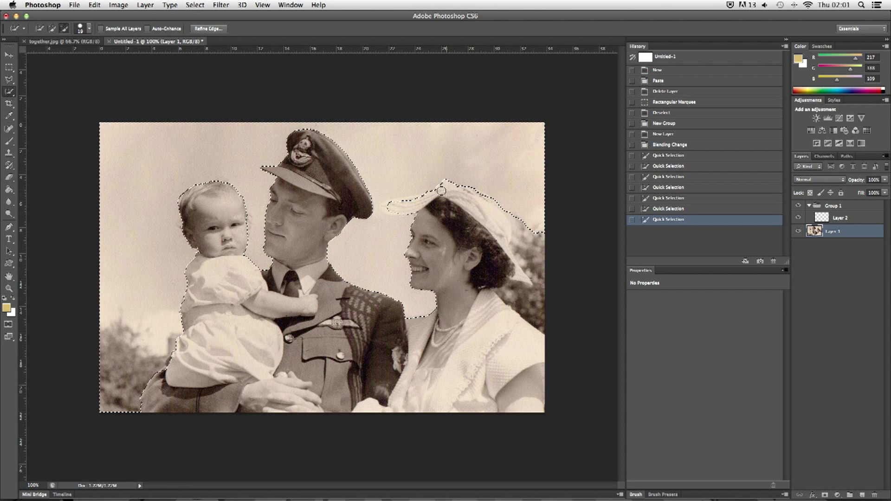
left_click(386, 208)
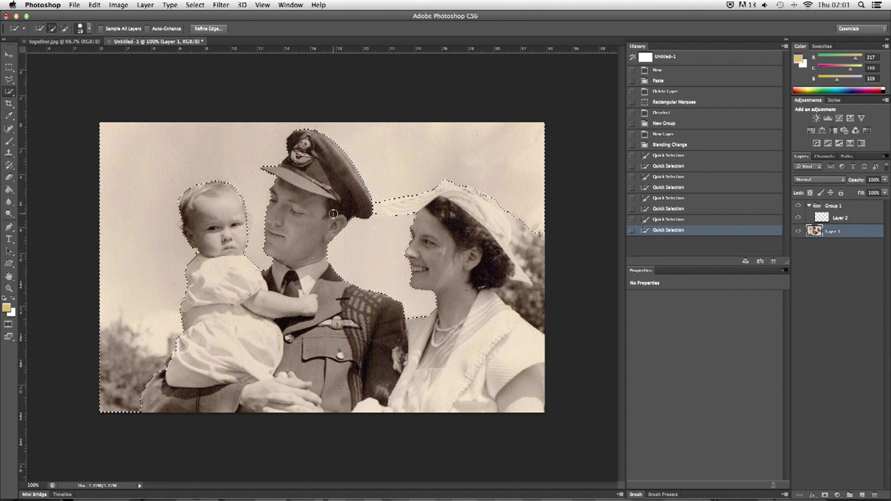
left_click(376, 211)
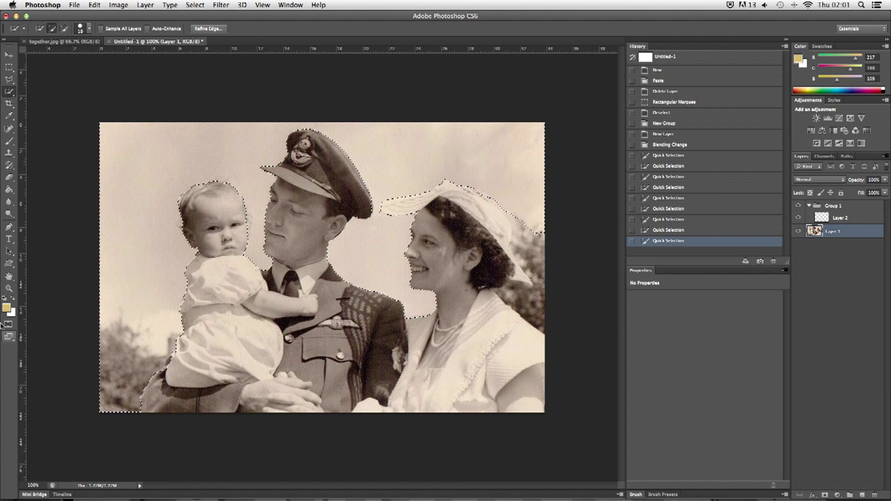
left_click(7, 306)
Paint the selected sky a soft greyish blue on Layer 2 with a soft brush, then deselect
left_click(215, 209)
left_click(127, 202)
left_click(292, 152)
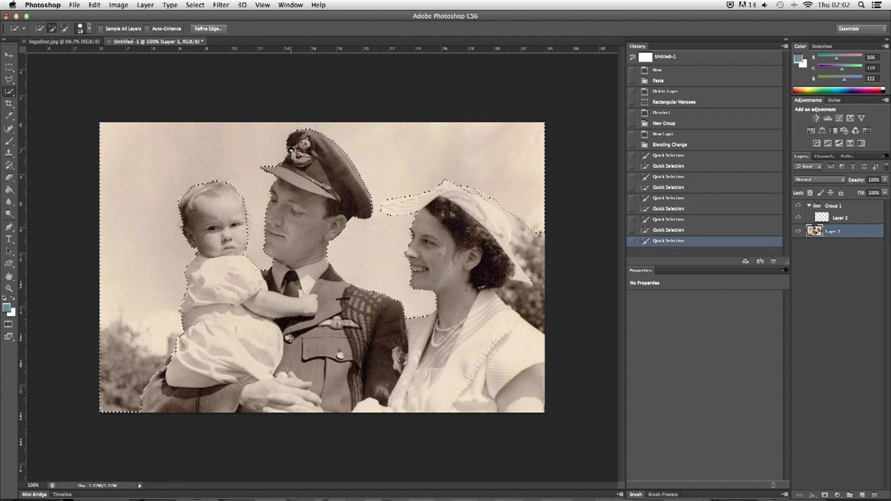
left_click(11, 143)
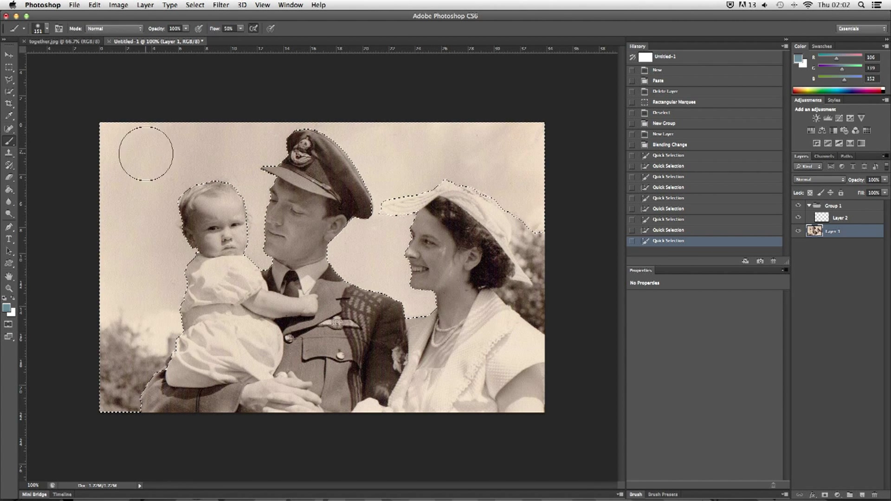
left_click(841, 219)
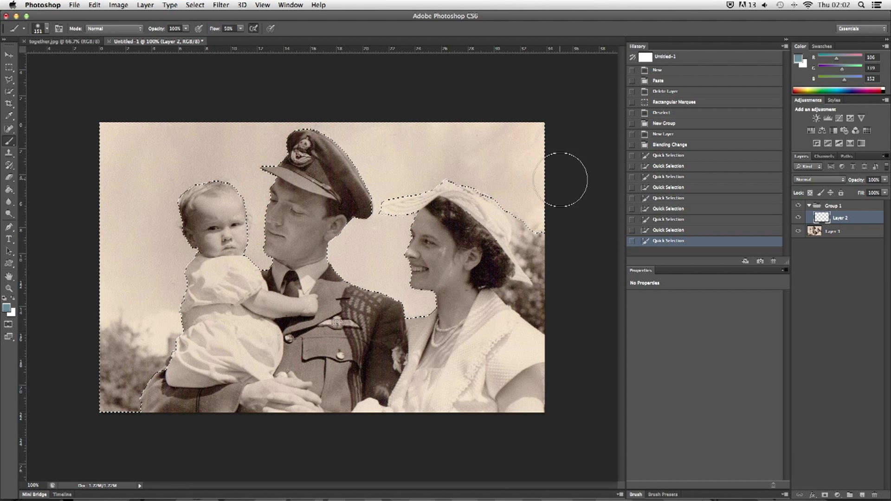
left_click_drag(78, 132, 547, 137)
mouse_move(4, 189)
left_mouse_down()
mouse_move(34, 223)
mouse_move(694, 278)
mouse_move(124, 318)
mouse_move(547, 184)
mouse_move(607, 155)
mouse_move(7, 125)
left_mouse_up()
left_click(8, 67)
left_click(246, 180)
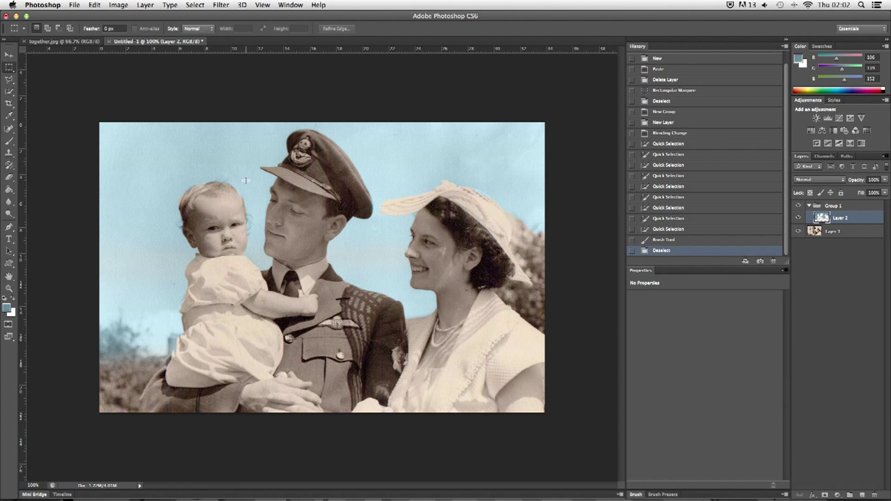
On Layer 1, quick-select the baby's face, the man's face and hands, and the baby's arm, excluding the jacket
left_click(11, 95)
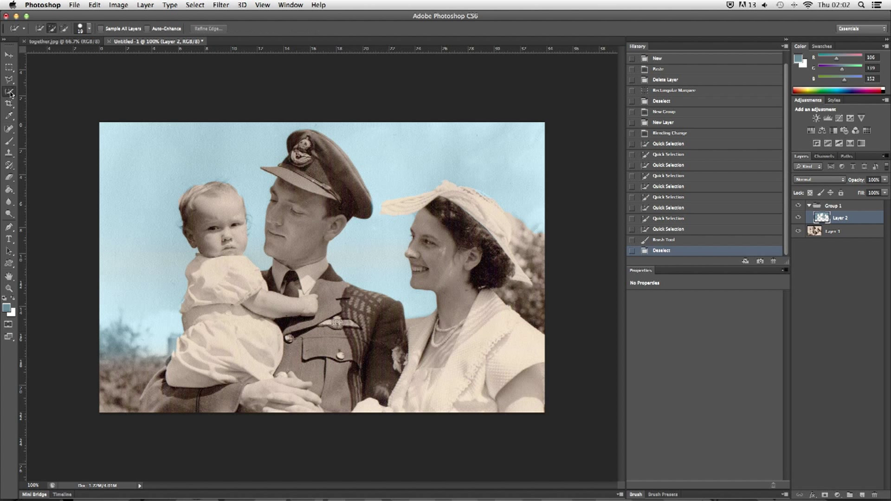
left_click(839, 235)
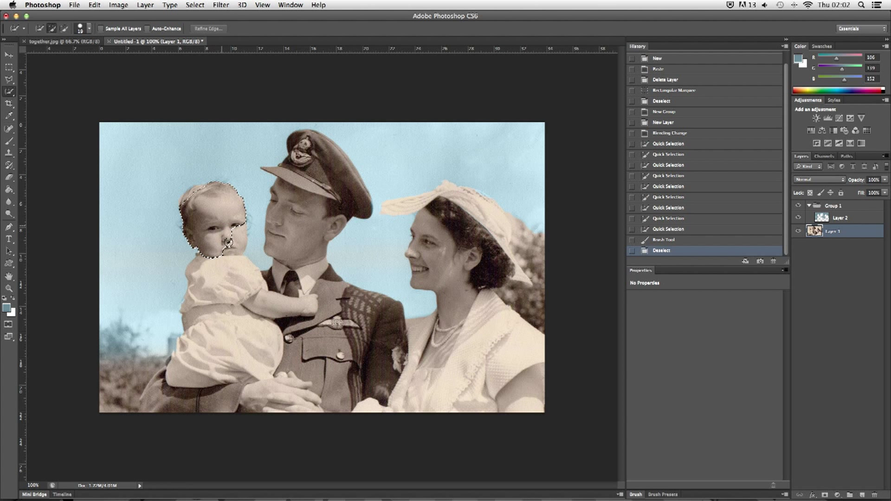
left_click_drag(236, 242, 222, 220)
left_click(288, 244)
key("alt")
left_click_drag(256, 254, 252, 216)
mouse_move(262, 303)
left_mouse_down()
mouse_move(297, 315)
mouse_move(299, 282)
left_mouse_up()
mouse_move(276, 369)
left_mouse_down()
mouse_move(262, 394)
mouse_move(288, 402)
mouse_move(306, 379)
left_mouse_up()
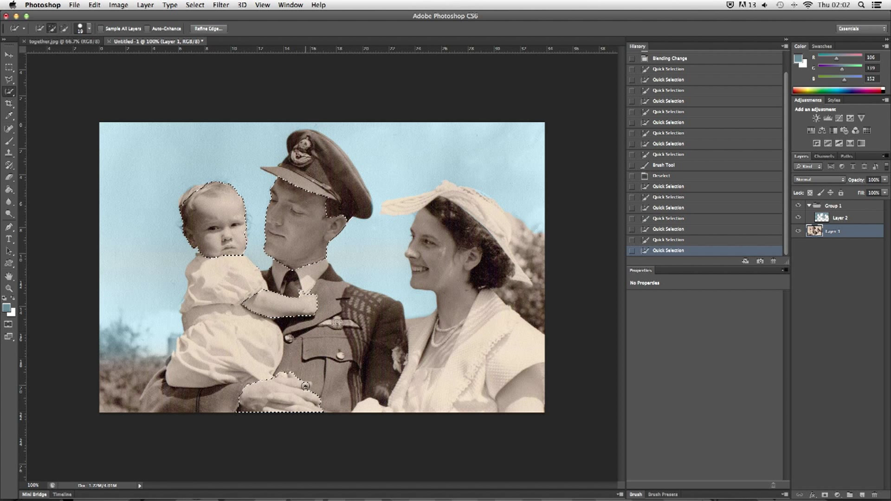
key("alt")
left_click(322, 373)
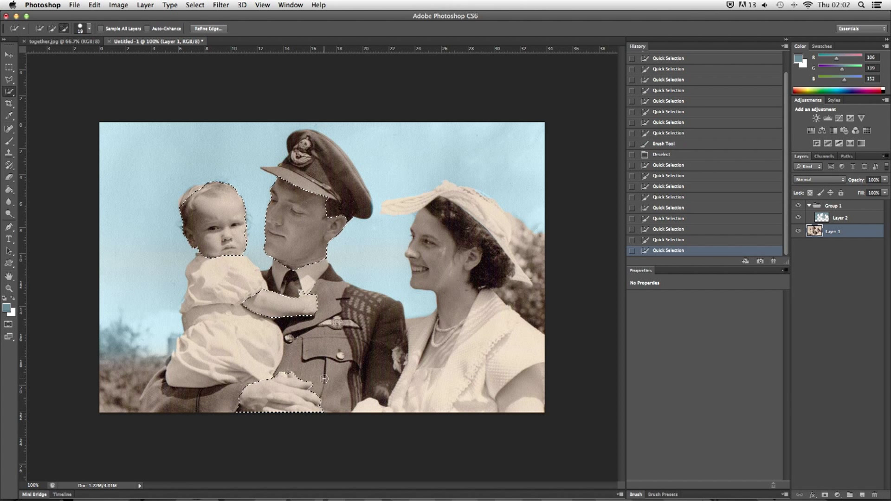
Add the woman's face and bare arm to the skin selection and trim the baby's hair
mouse_move(441, 263)
left_mouse_down()
mouse_move(435, 236)
mouse_move(443, 274)
mouse_move(464, 260)
mouse_move(497, 278)
left_mouse_up()
key("alt")
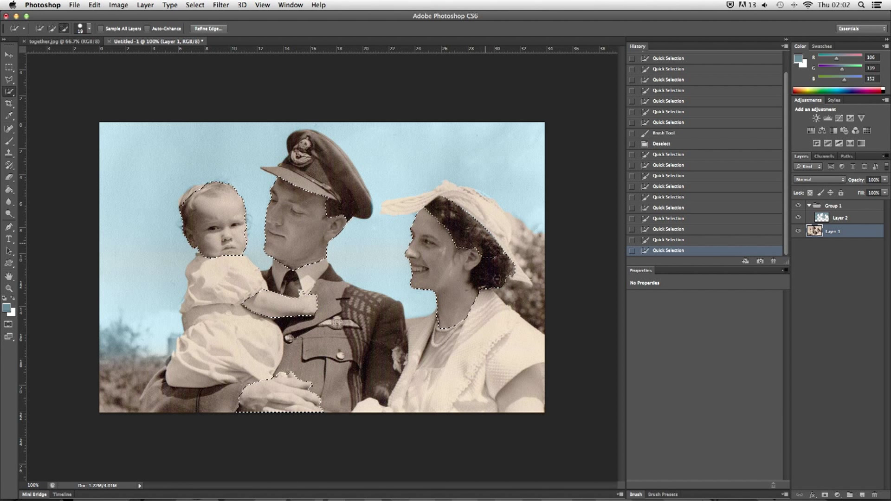
left_click_drag(525, 402, 504, 385)
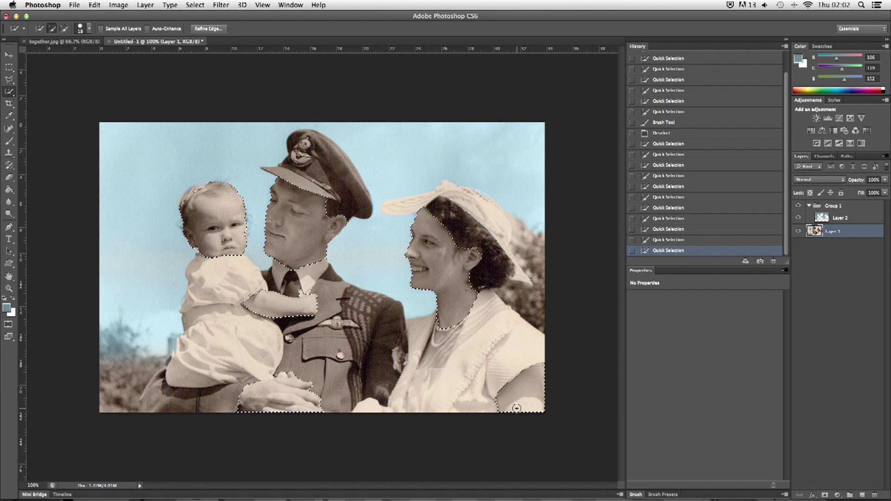
key("alt")
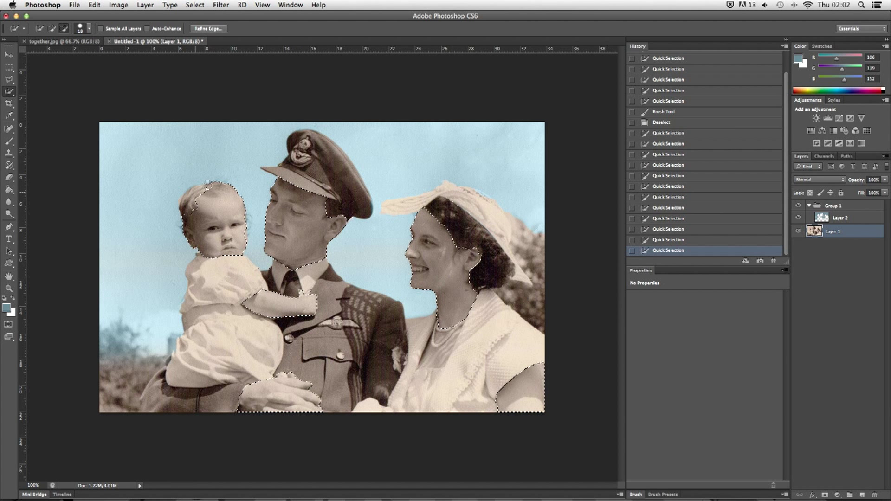
left_click(178, 214, "alt")
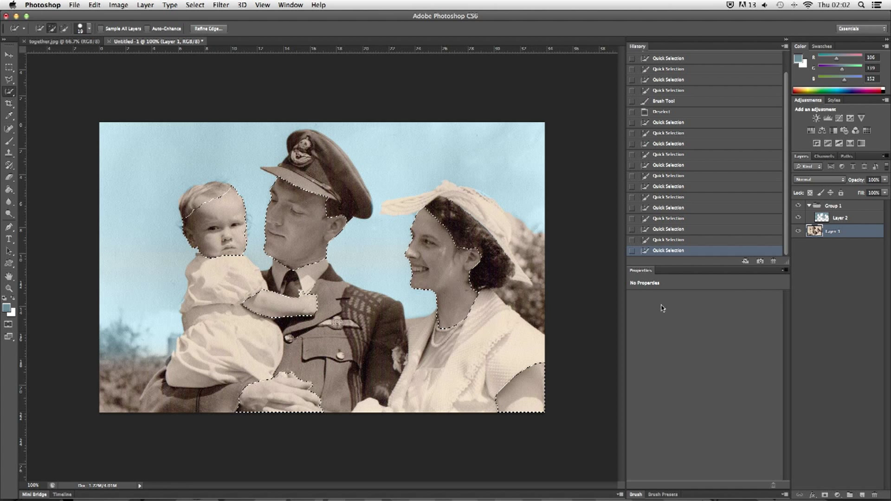
Add Layer 3 above Layer 1 in Group 1 and set the brush foreground to warm orange 206/165/78
left_click(863, 495)
left_click_drag(829, 231, 830, 209)
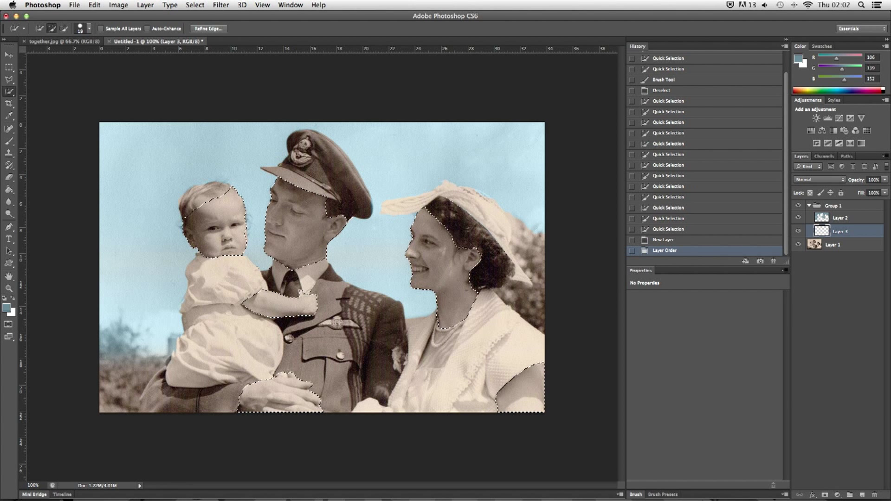
left_click(5, 142)
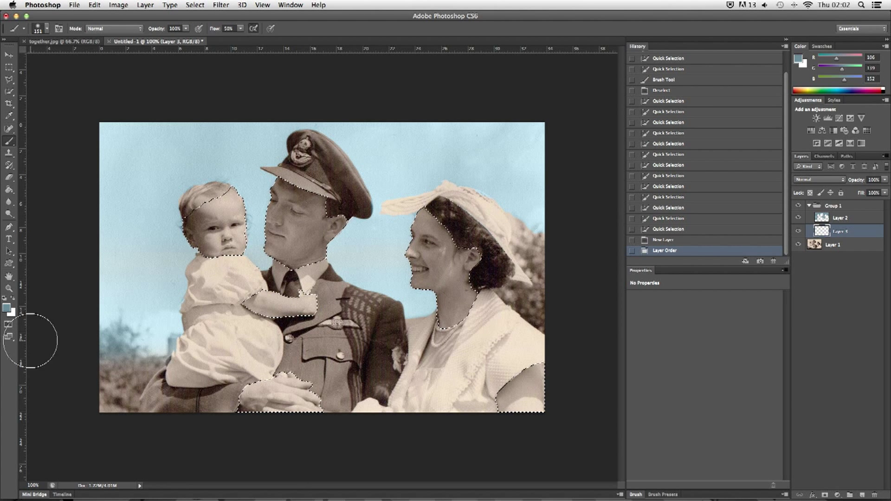
left_click(6, 308)
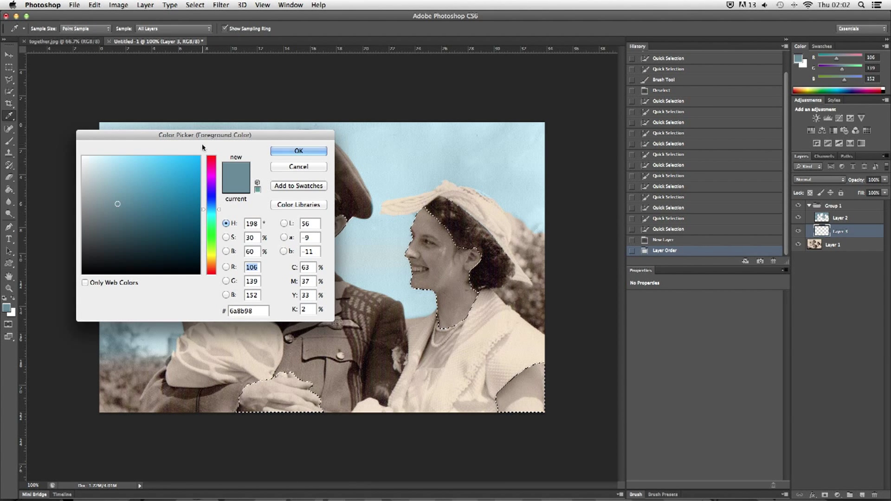
left_click(211, 258)
left_click(133, 195)
left_click(212, 261)
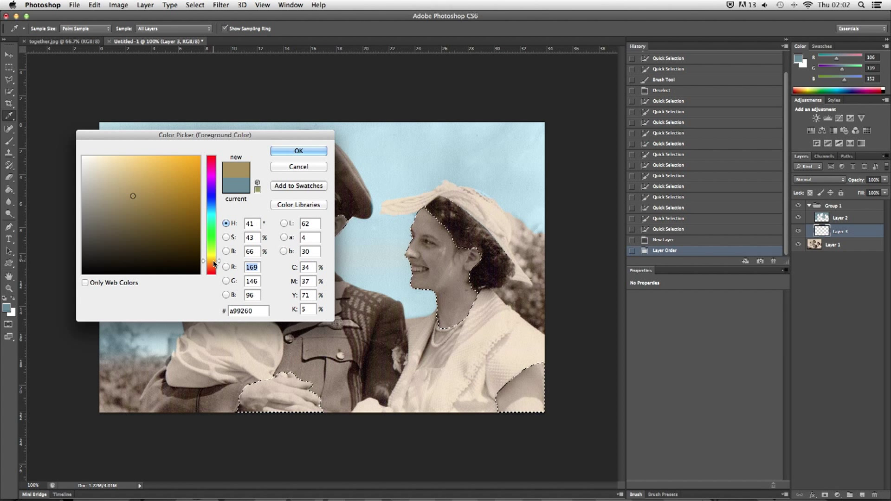
left_click(155, 179)
left_click(309, 151)
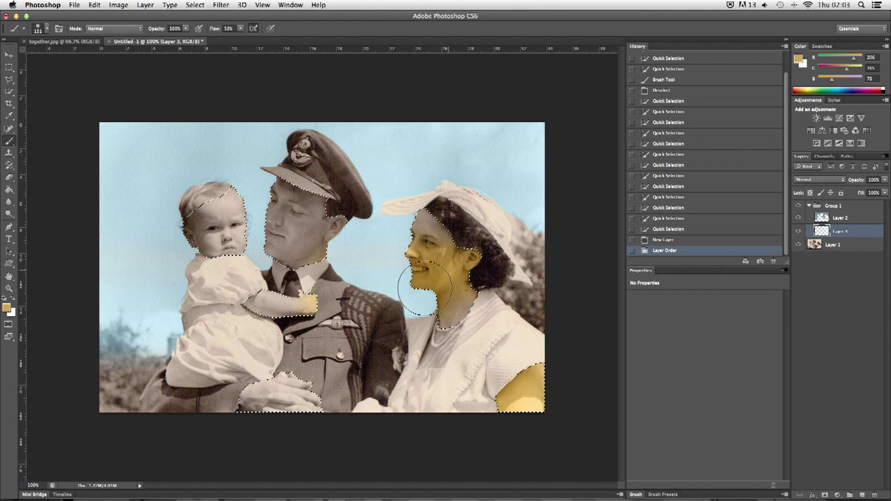
Brush warm orange over all selected skin areas on Layer 3, then deselect
mouse_move(414, 276)
left_mouse_down()
mouse_move(260, 341)
mouse_move(189, 158)
mouse_move(239, 279)
mouse_move(407, 362)
mouse_move(159, 418)
left_mouse_up()
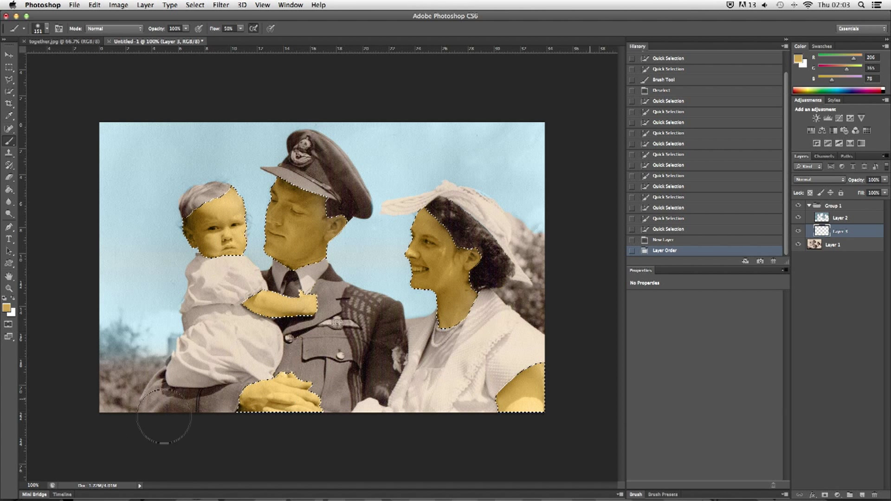
left_click(14, 66)
left_click(38, 116)
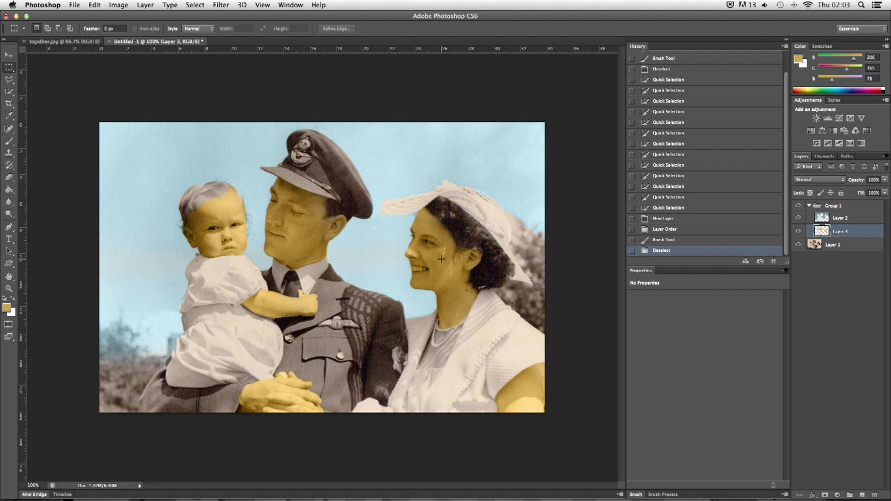
Apply Hue/Saturation to the skin layer with Hue -15, Saturation -45, Lightness +33
left_click(120, 5)
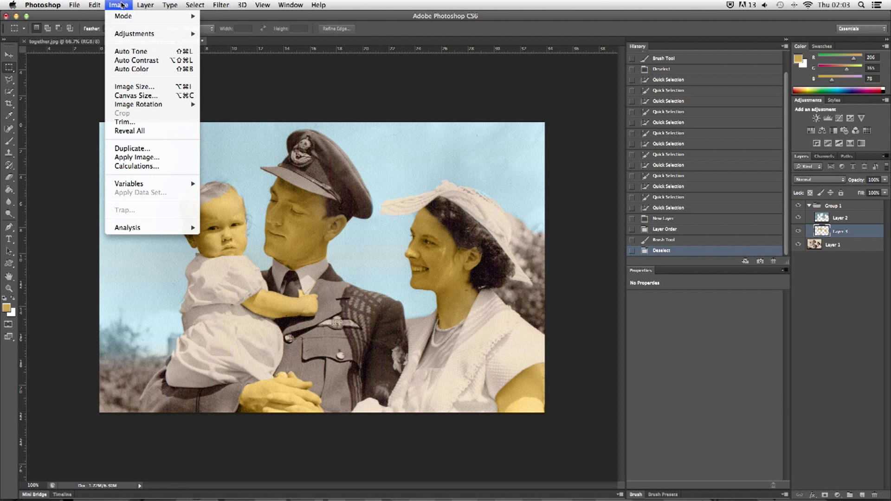
mouse_move(134, 33)
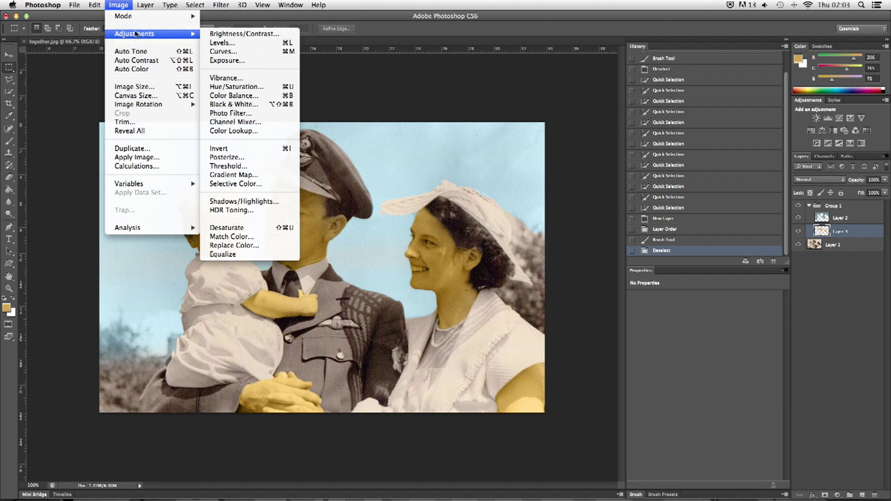
left_click(230, 88)
left_click_drag(609, 187, 600, 163)
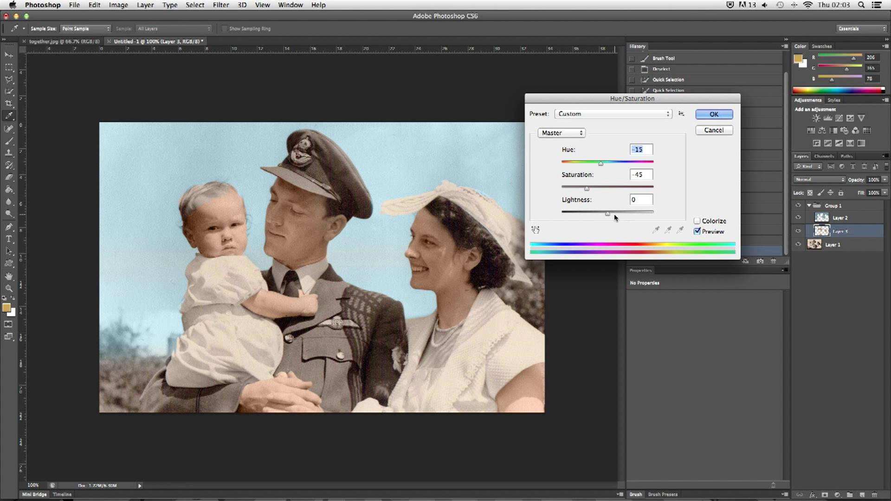
left_click_drag(609, 214, 622, 213)
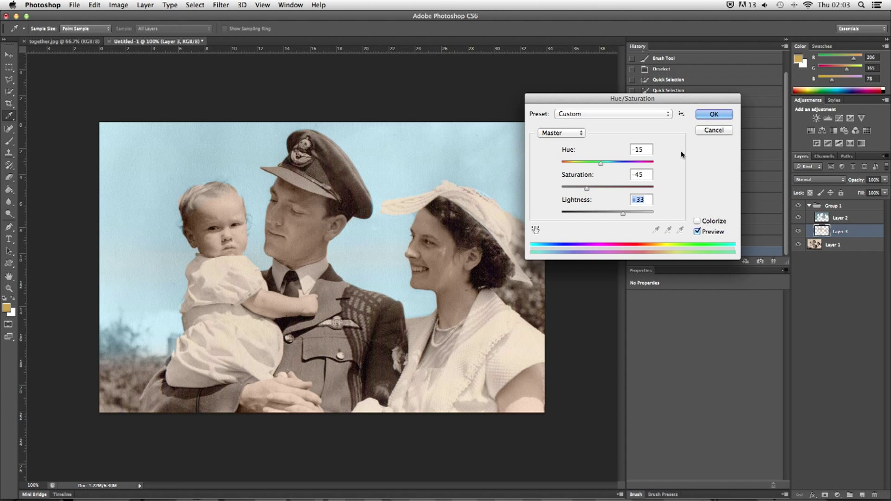
left_click(710, 115)
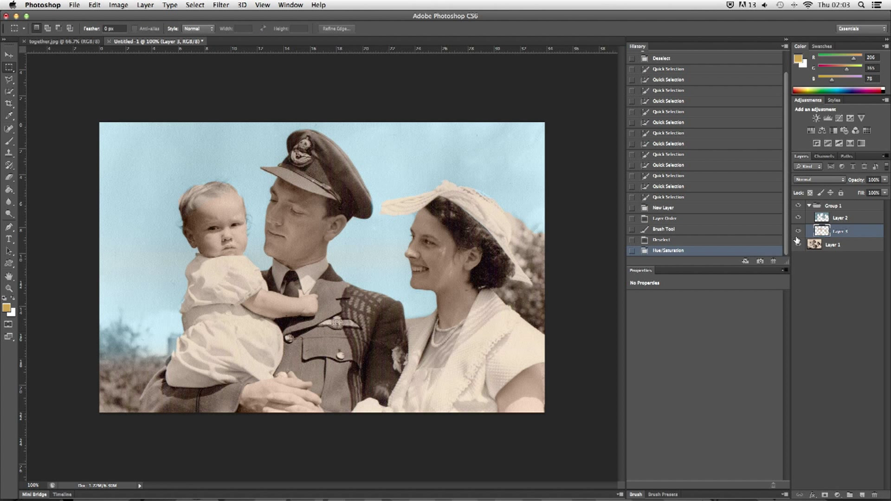
Toggle the Hue/Saturation history state to compare skin before and after, then show together.jpg
left_click(663, 240)
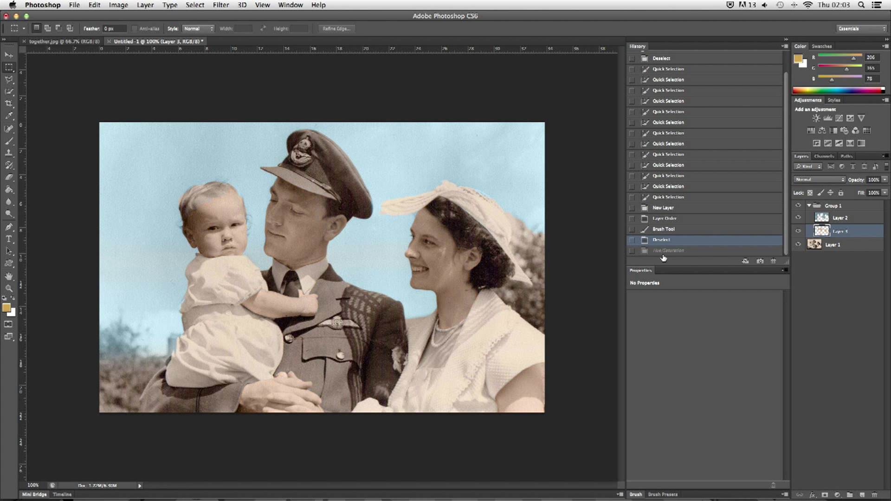
left_click(663, 255)
left_click(664, 240)
left_click(665, 253)
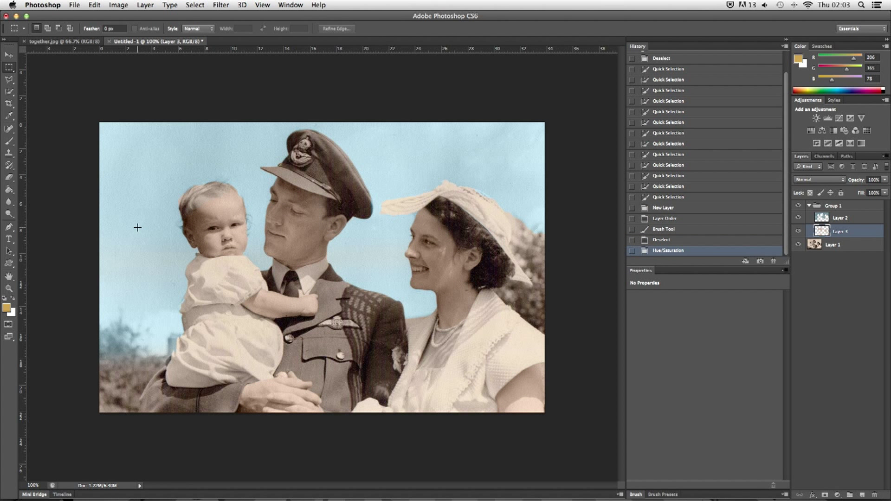
left_click(9, 91)
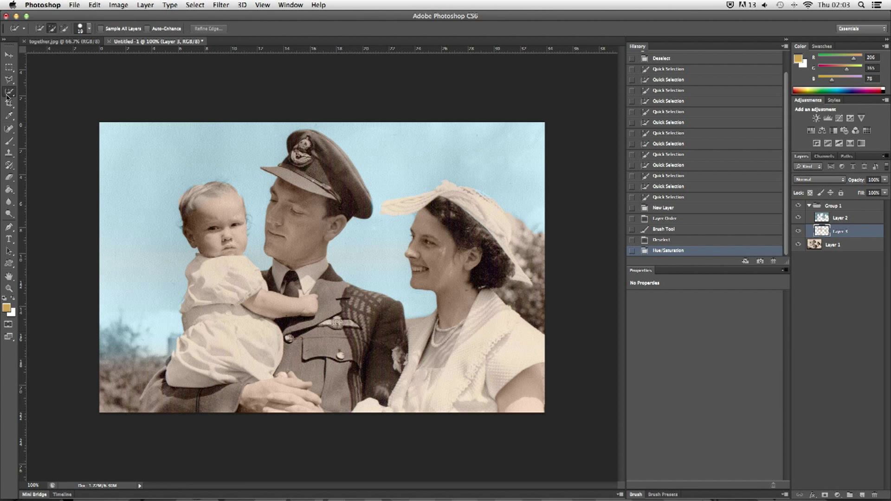
left_click(80, 41)
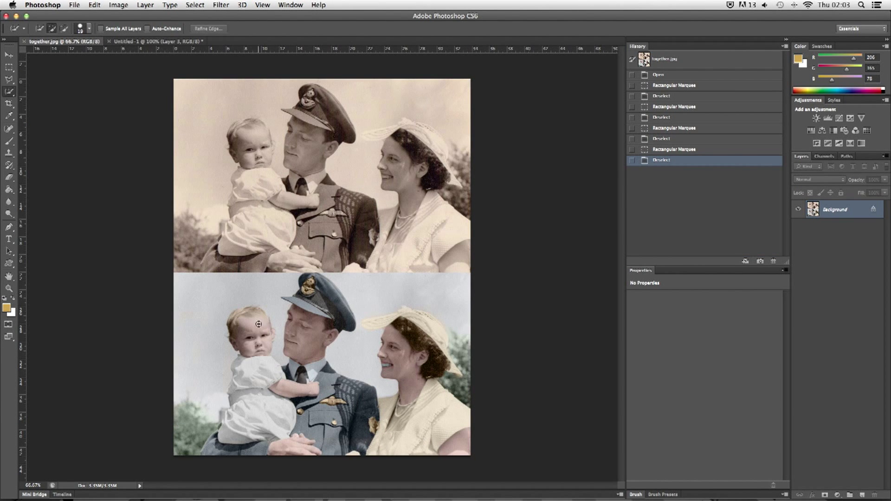
key("h")
scroll(274, 334, "up", 5)
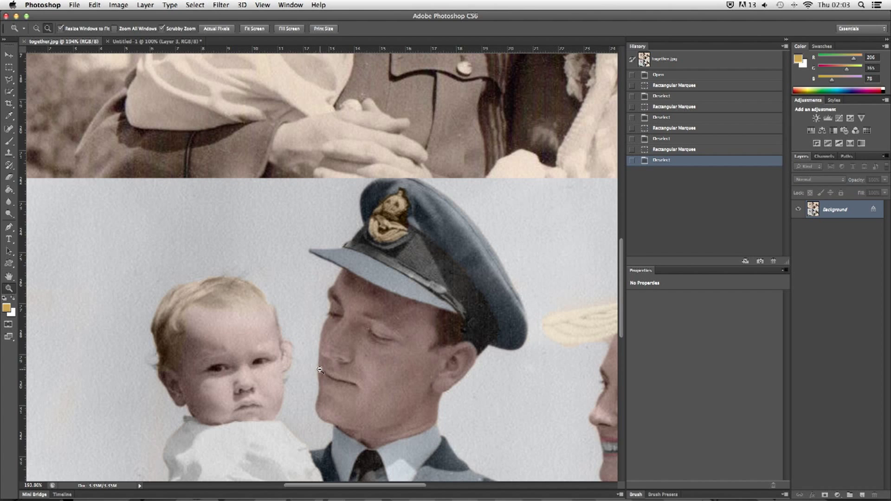
left_click_drag(305, 288, 271, 201)
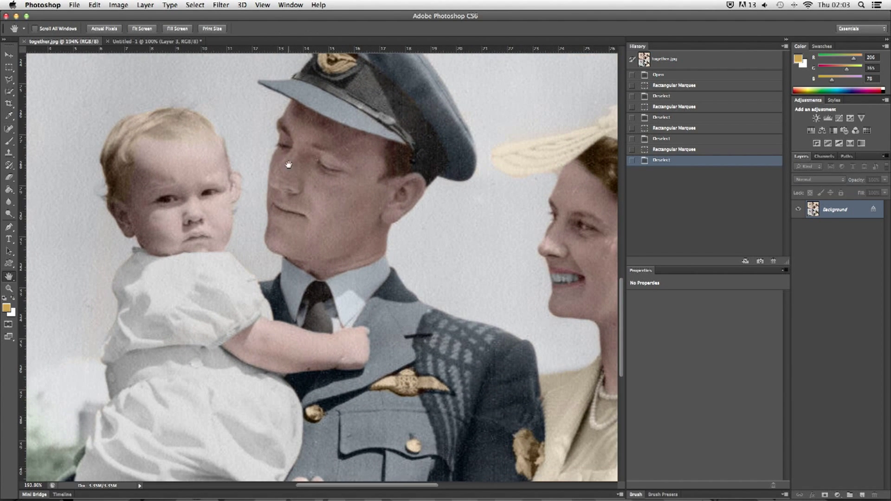
left_click_drag(207, 109, 143, 90)
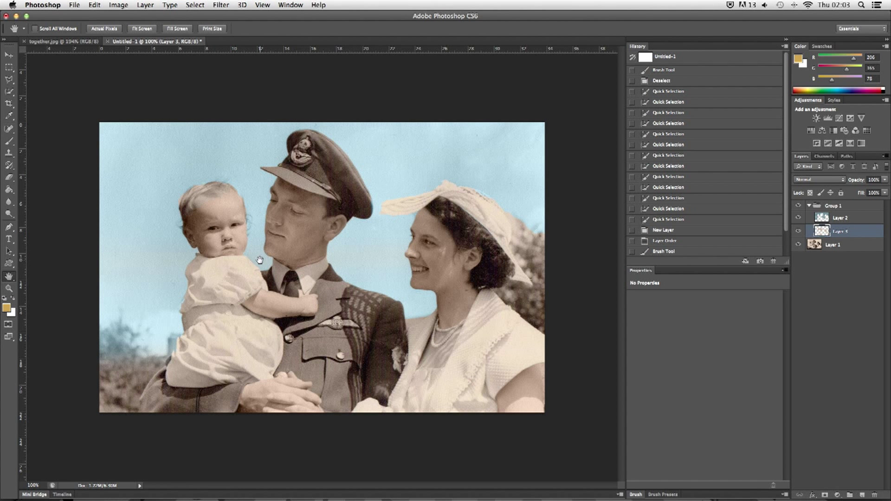
left_click(69, 41)
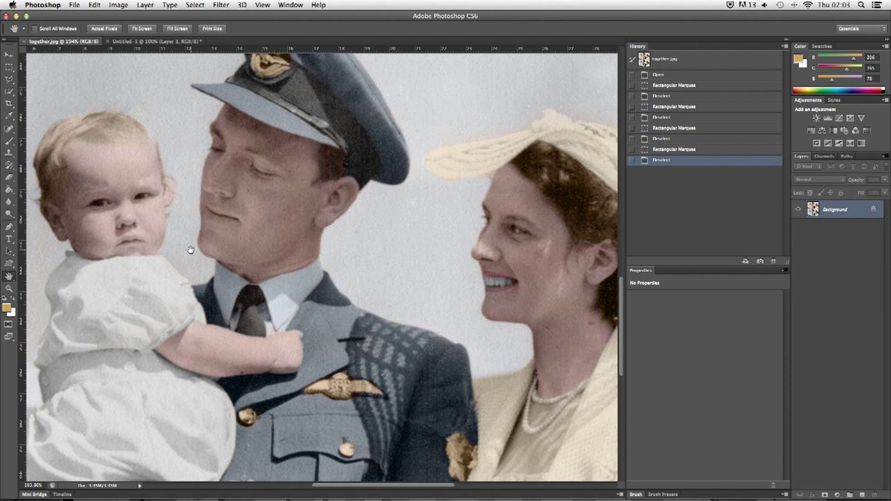
key("z")
left_click_drag(262, 274, 204, 273)
key("h")
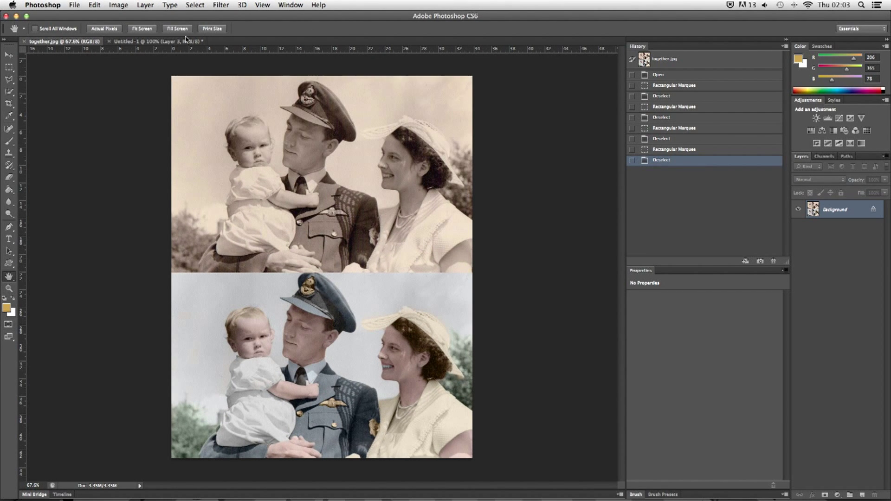